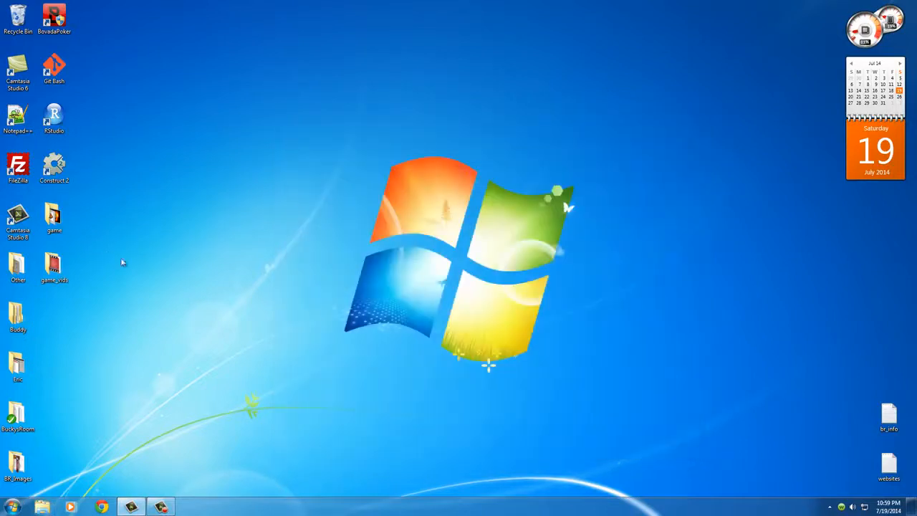
Launch Construct 2 and create a new empty project with default settings
double_click(56, 166)
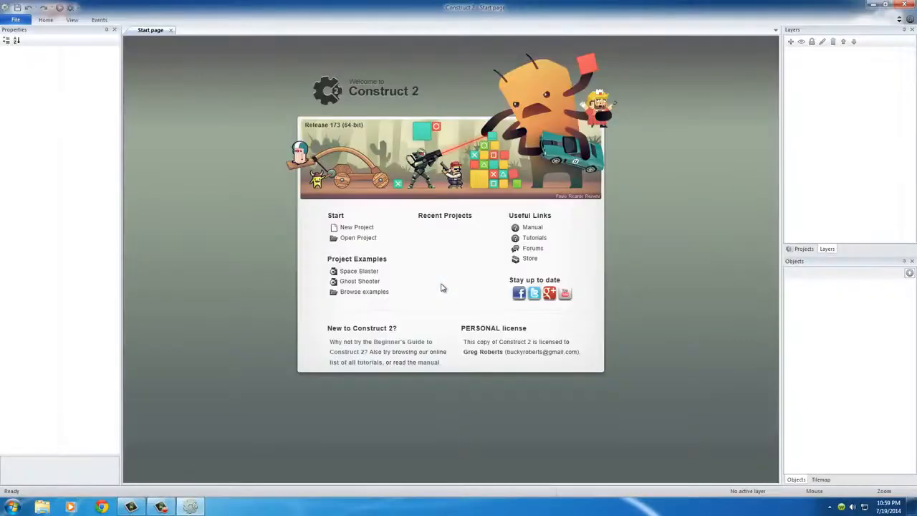
click(357, 228)
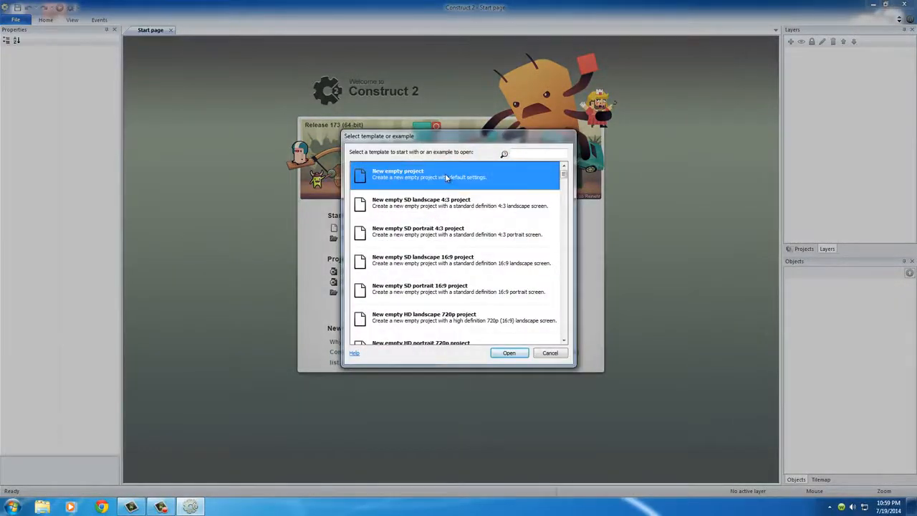
click(507, 354)
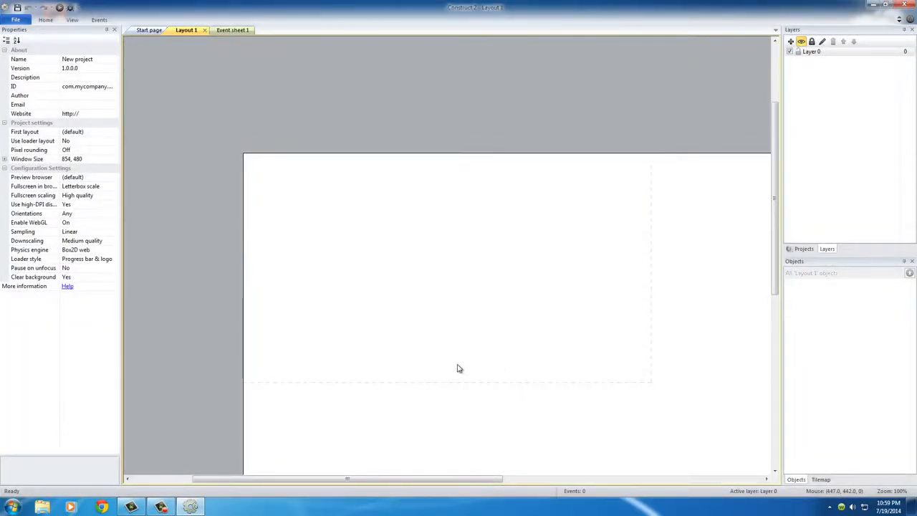
Run the empty layout as a preview in the browser and close the browser window
scroll(459, 369, down, 1)
scroll(459, 369, down, 1)
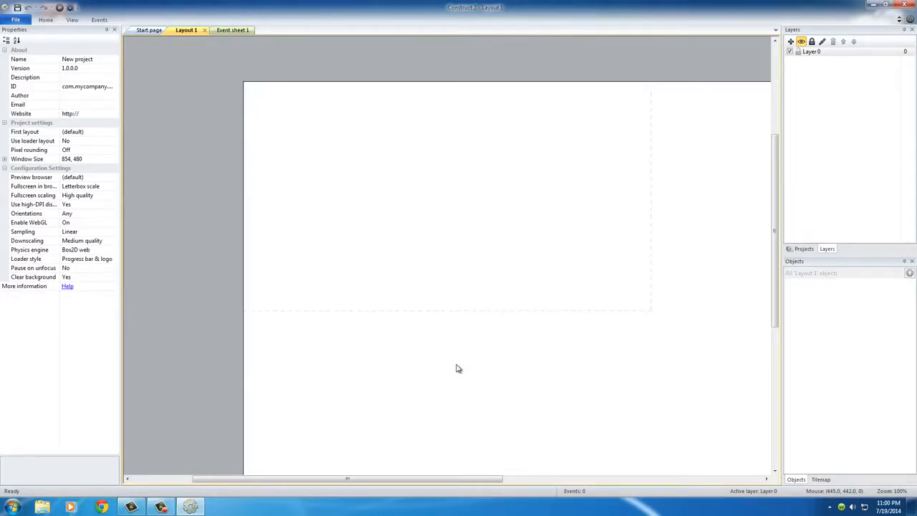
drag(339, 479, 372, 480)
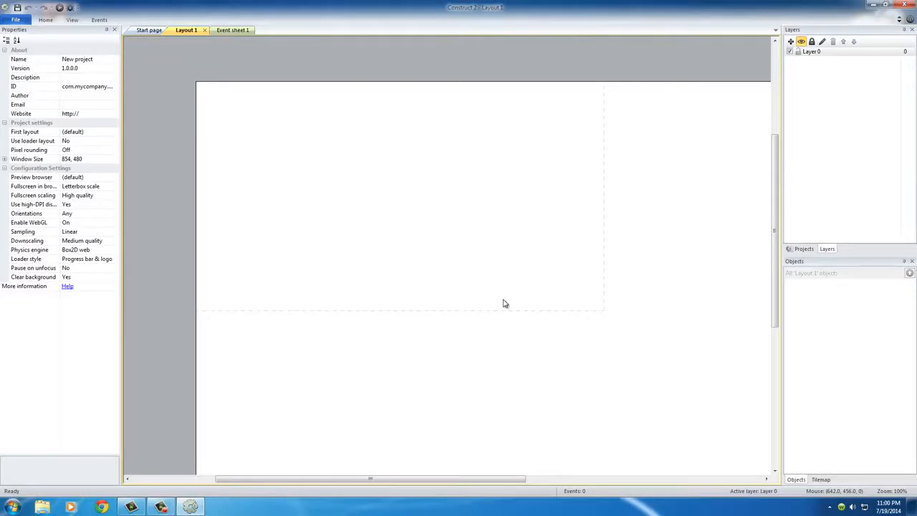
drag(370, 480, 383, 477)
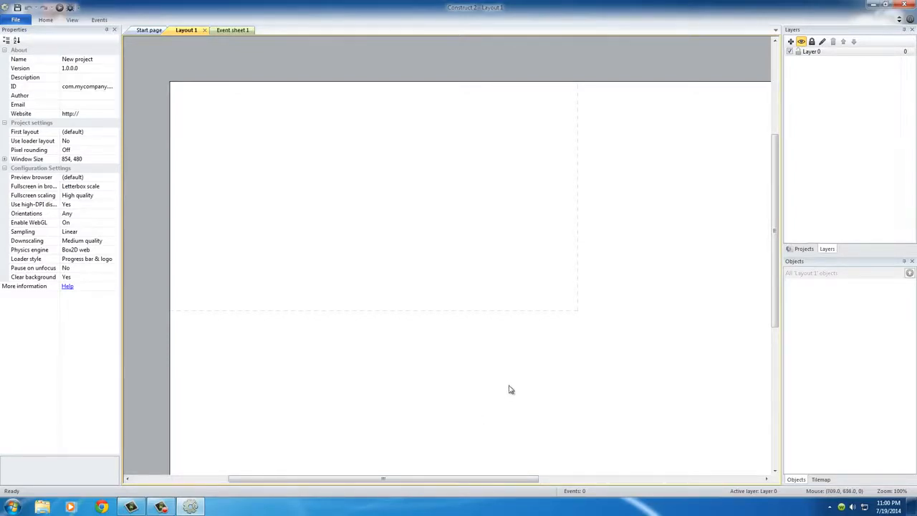
scroll(529, 365, down, 2)
scroll(530, 364, up, 1)
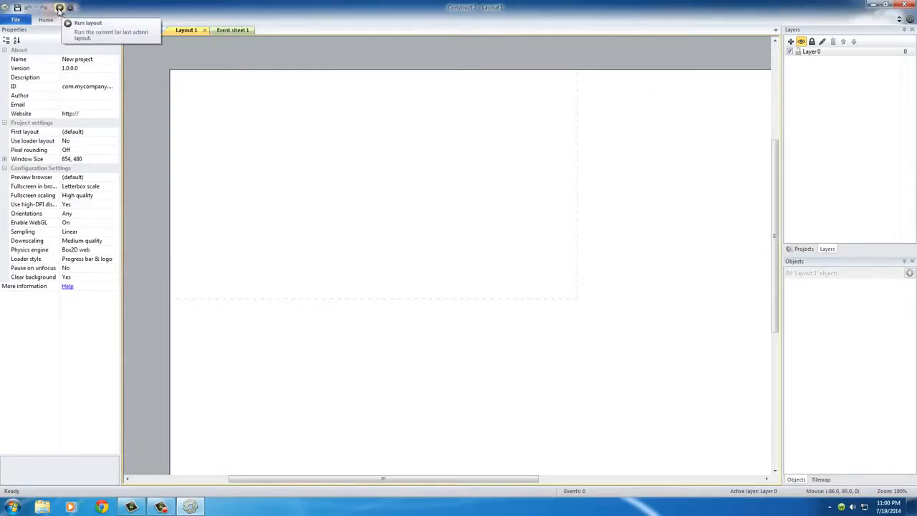
click(60, 8)
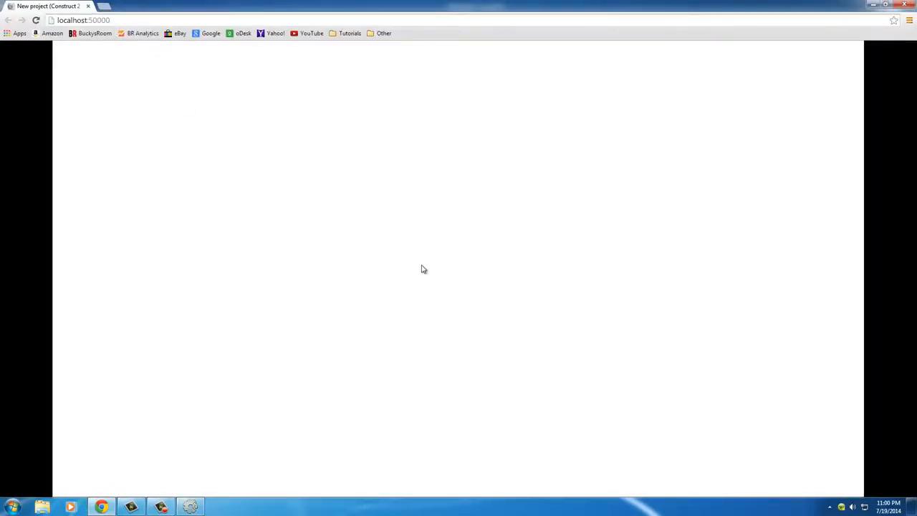
click(904, 6)
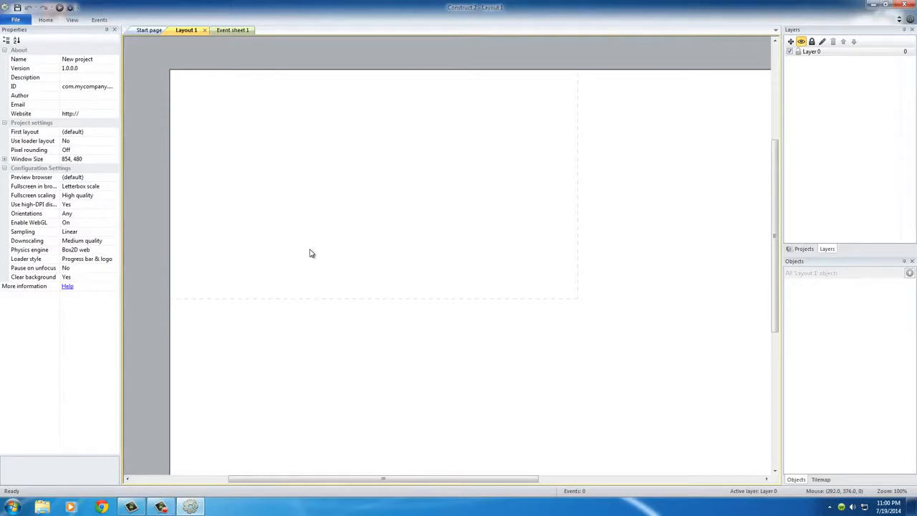
Insert a Tiled Background object and place it in the layout at about 243, 172
scroll(311, 253, down, 2)
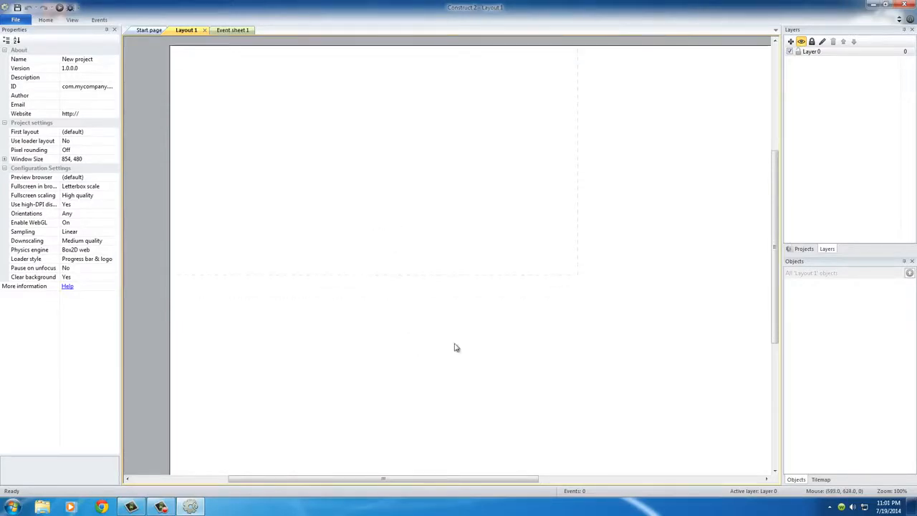
right_click(411, 315)
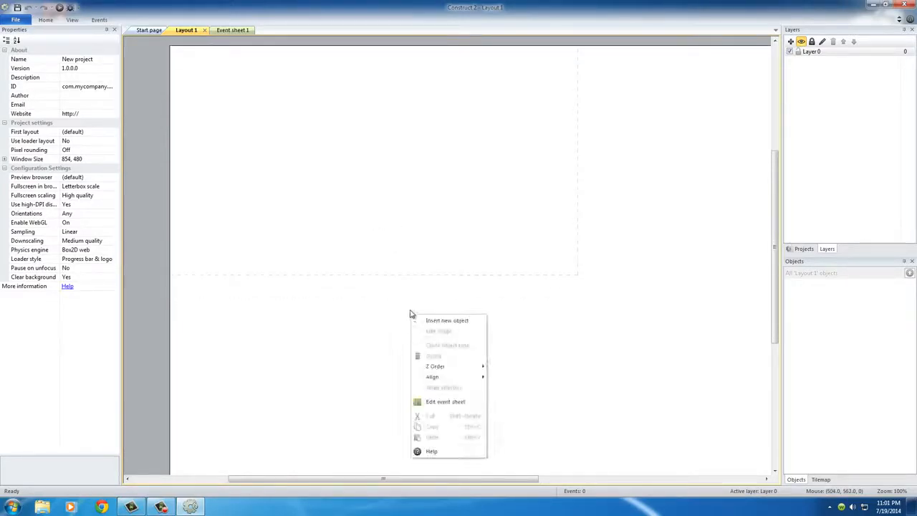
right_click(482, 297)
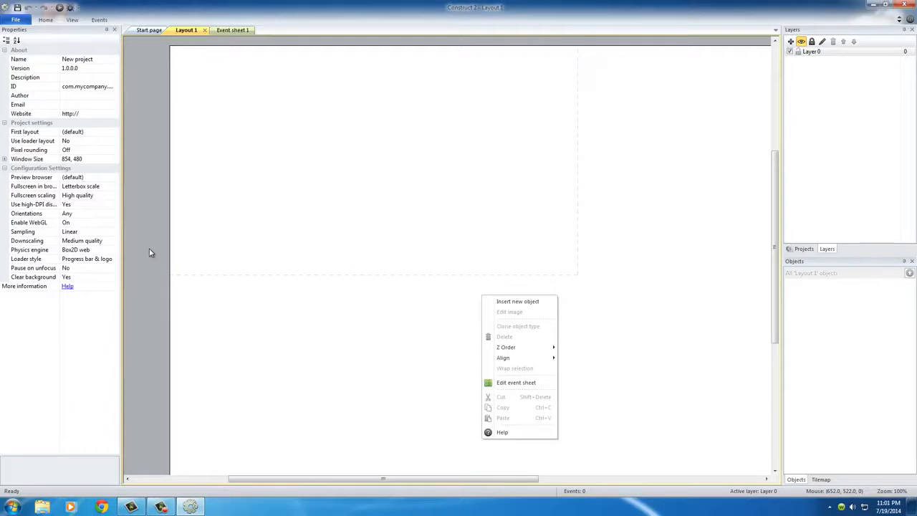
right_click(349, 318)
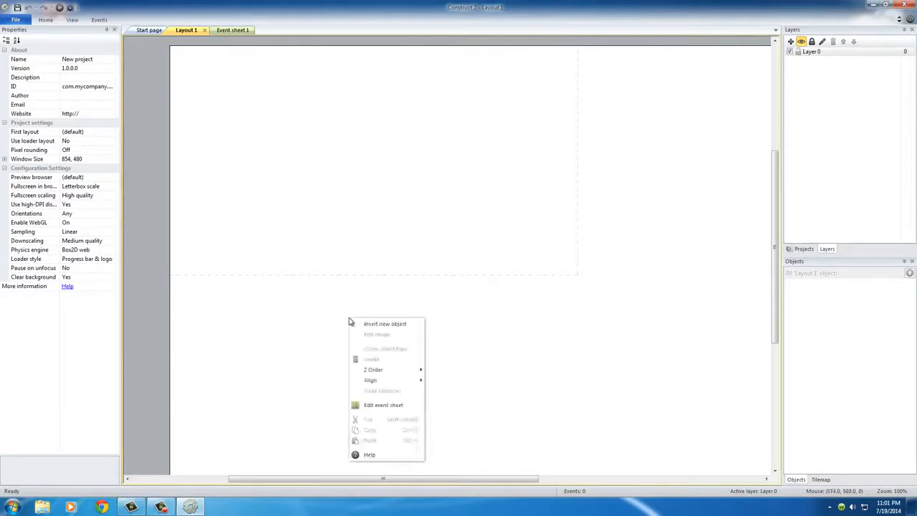
click(394, 327)
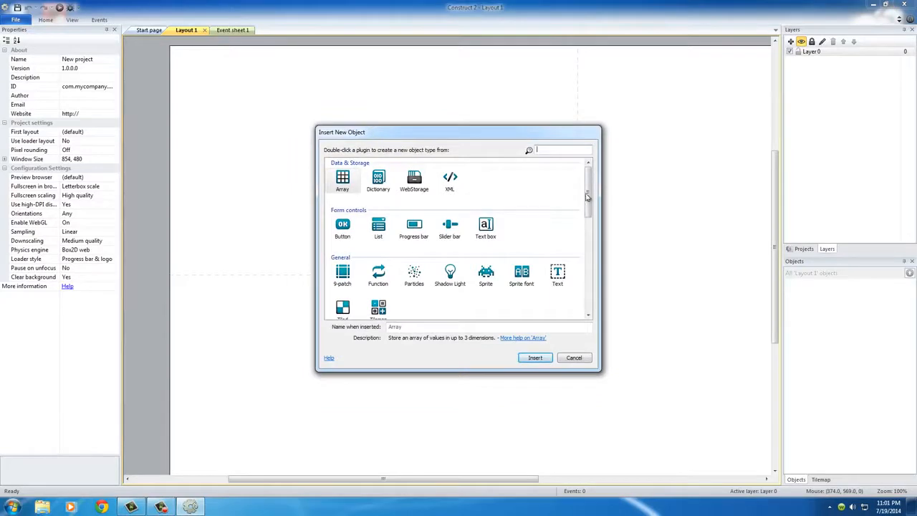
scroll(588, 195, down, 1)
drag(588, 195, 588, 220)
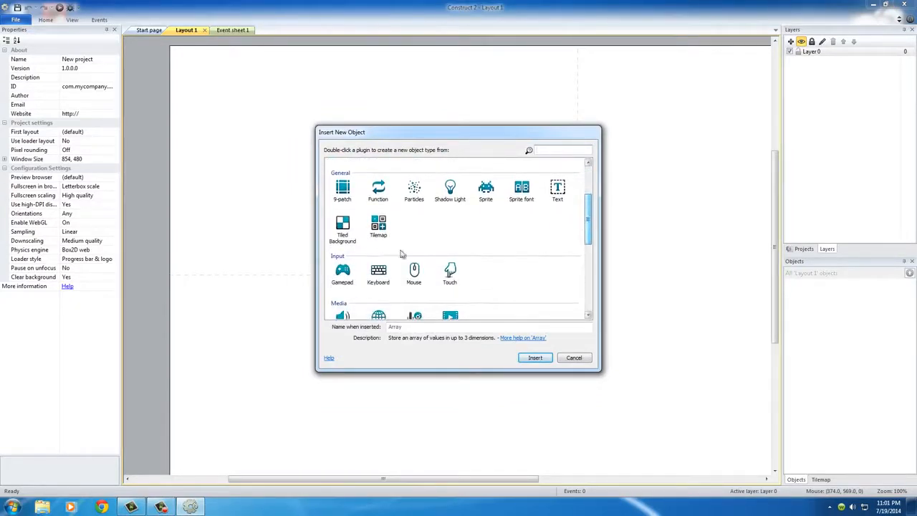
double_click(344, 224)
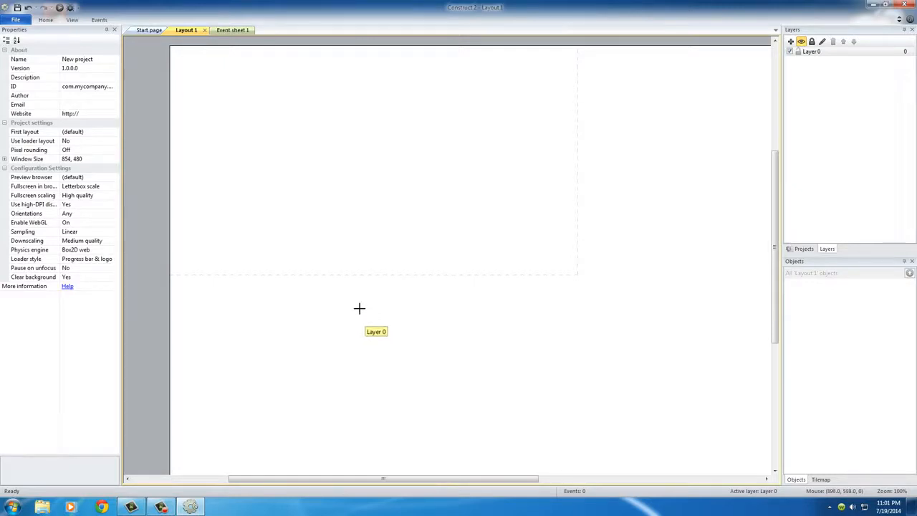
click(285, 127)
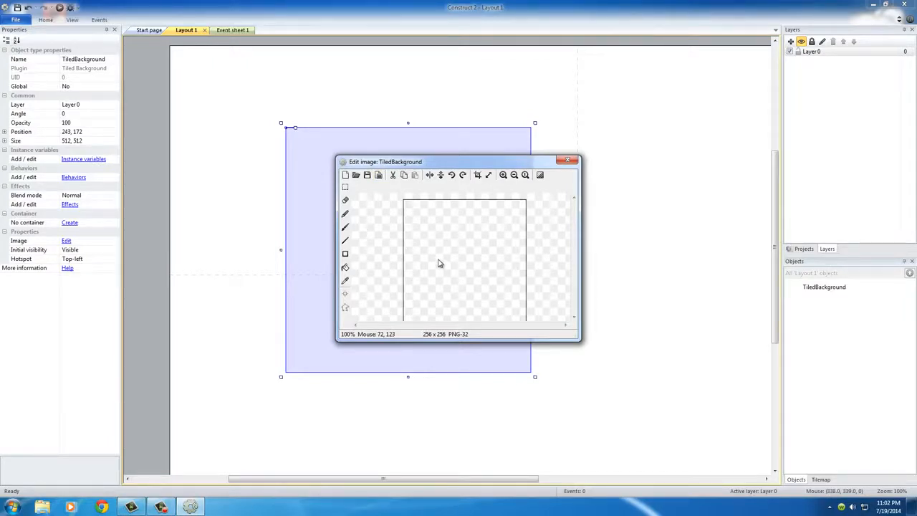
Load the bg picture from the game folder as the tiled background's image and close the image editor
click(356, 177)
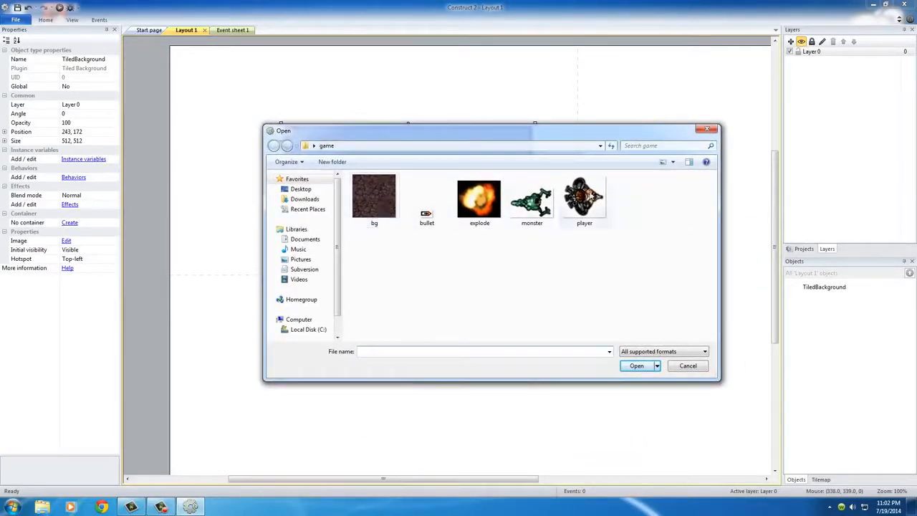
double_click(370, 199)
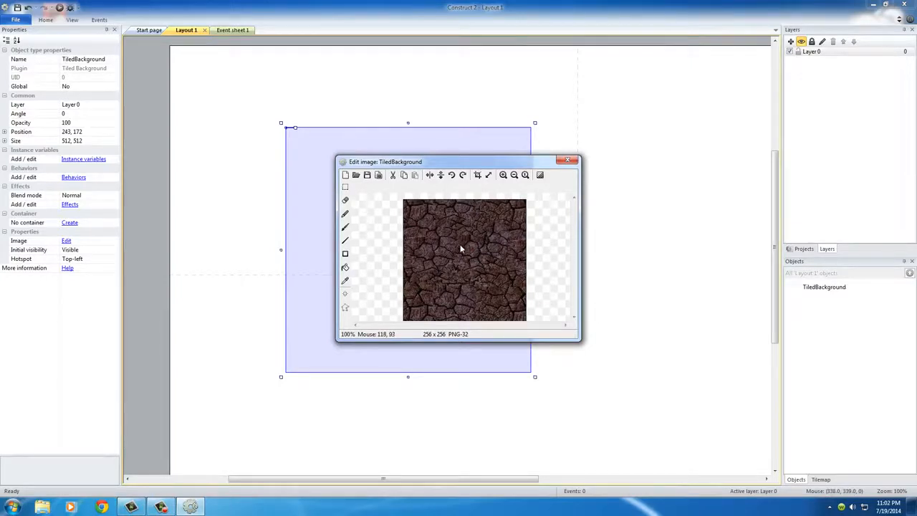
click(568, 162)
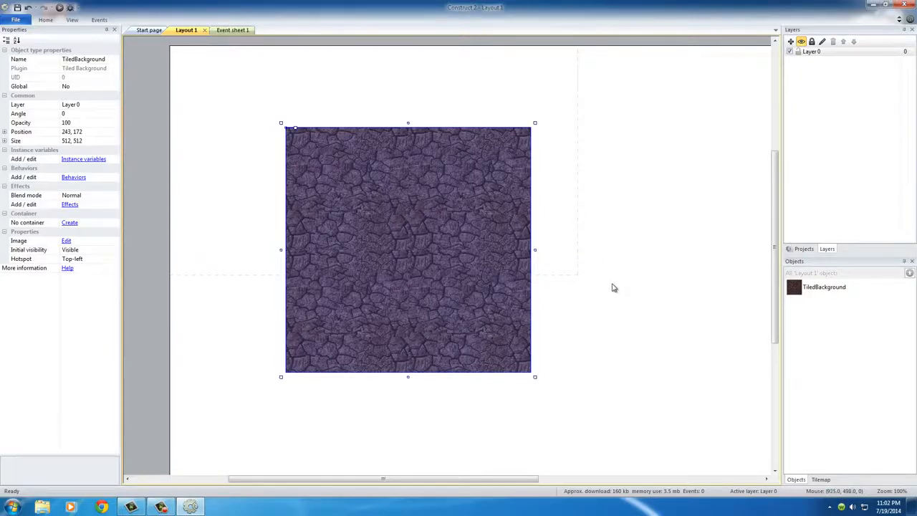
Move the tiled background closer to the layout's upper-left corner, to about 127, 90
scroll(614, 287, up, 2)
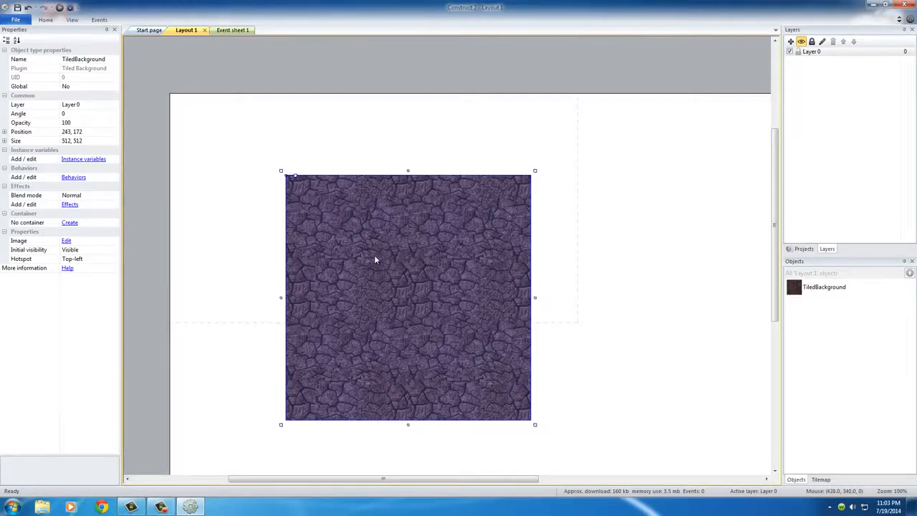
click(324, 128)
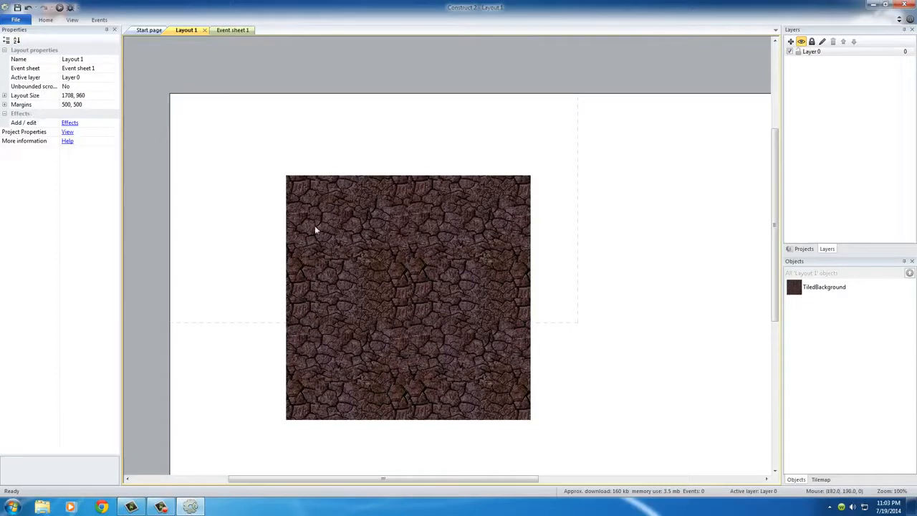
click(393, 227)
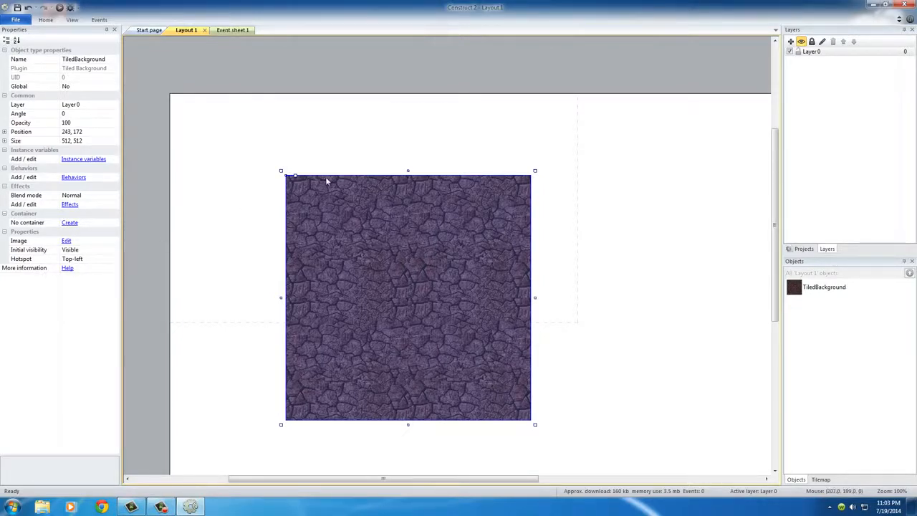
drag(350, 245, 304, 210)
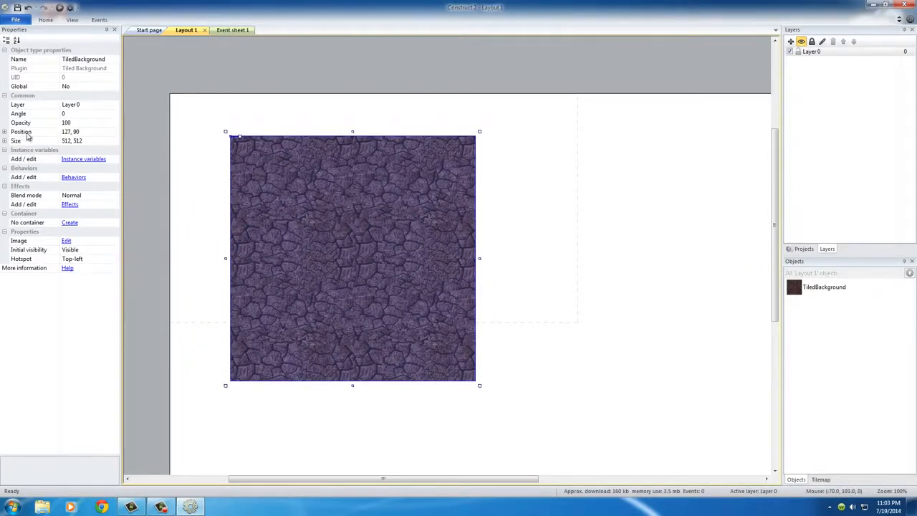
Set the tiled background's position to 0, 0
click(75, 132)
text(0,)
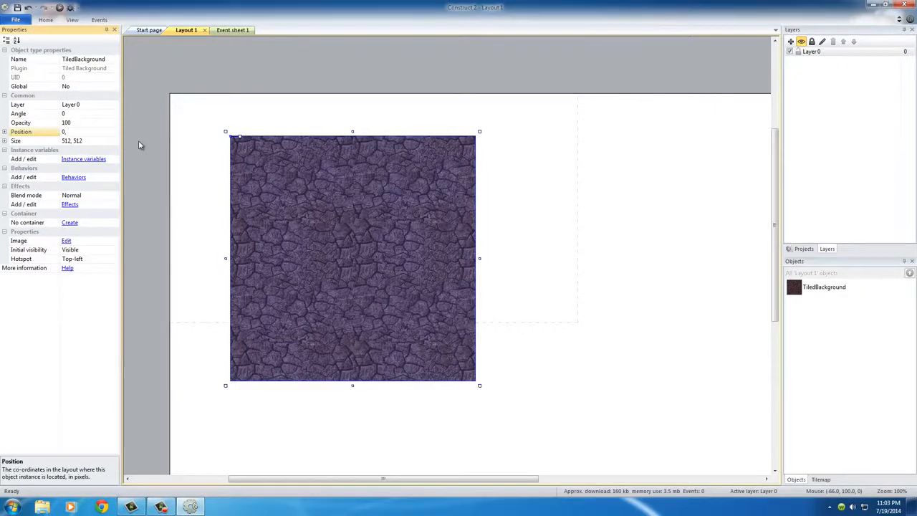
text(0)
key(Return)
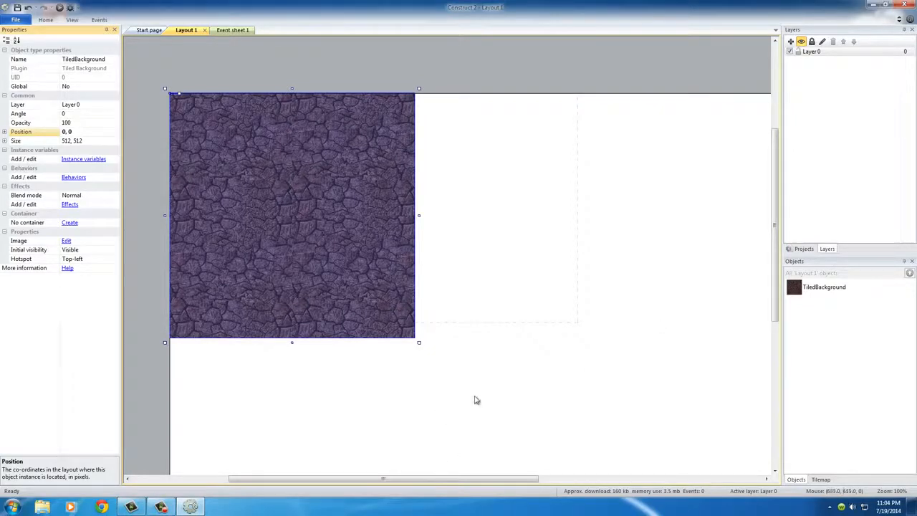
Examine how much of the layout the tiled background covers and inspect the background's properties
click(496, 367)
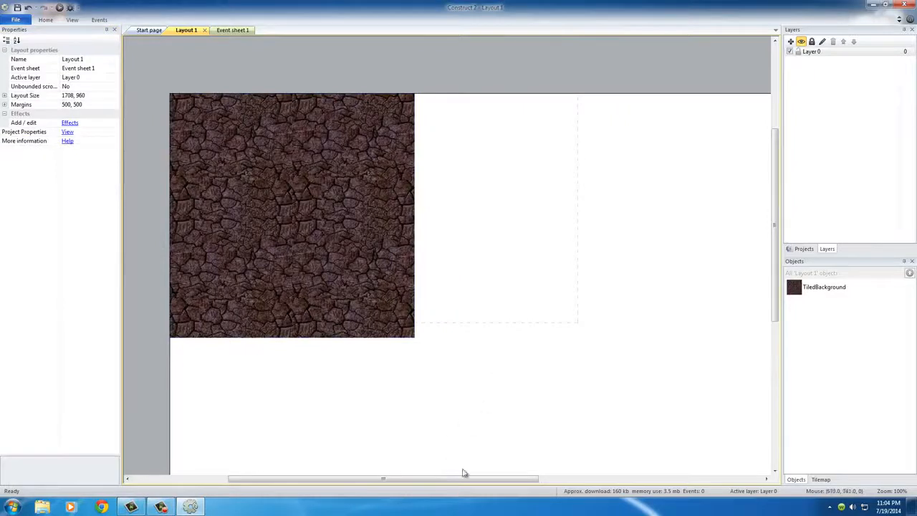
drag(772, 281, 367, 289)
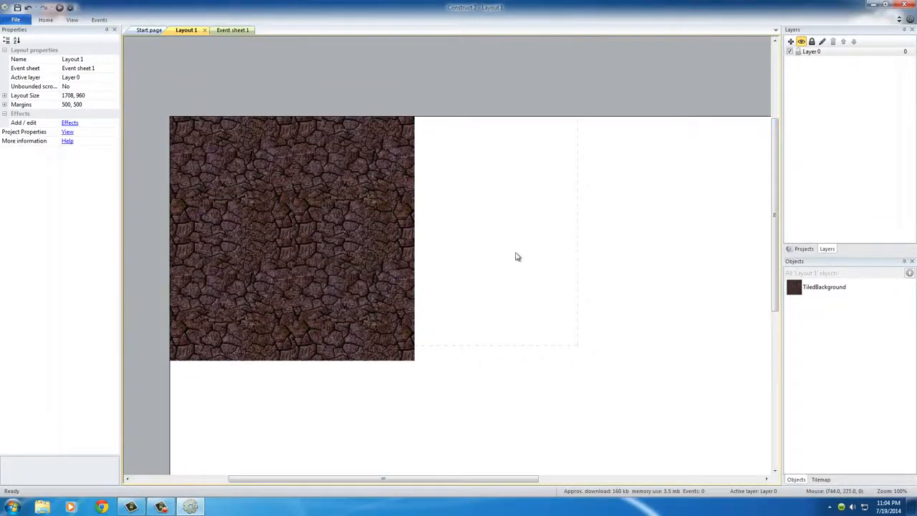
scroll(498, 285, down, 1)
scroll(494, 291, down, 3)
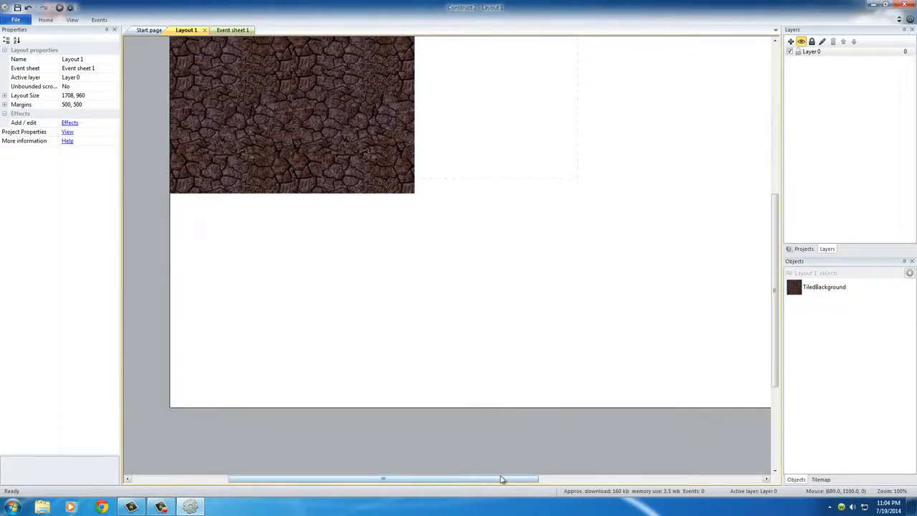
mouse_move(502, 479)
mouse_down()
mouse_move(630, 483)
mouse_move(503, 471)
mouse_up()
scroll(520, 334, up, 3)
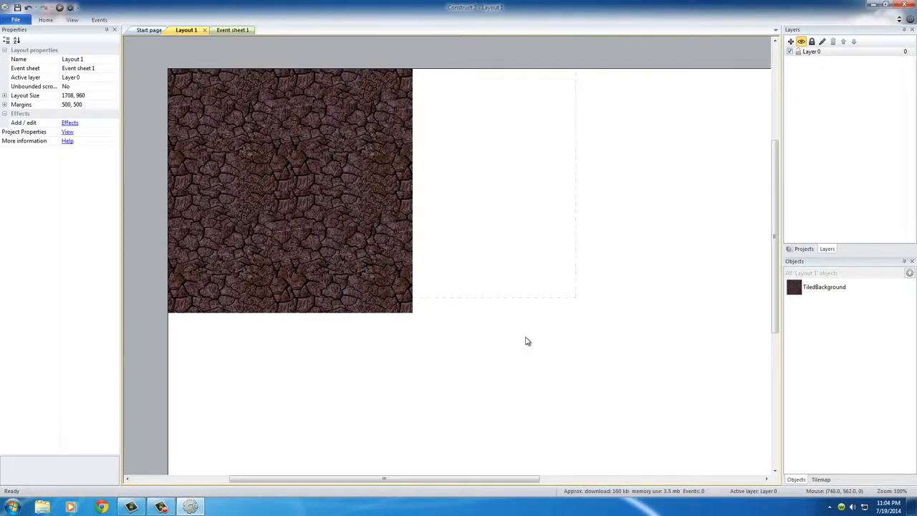
scroll(526, 341, up, 1)
click(316, 185)
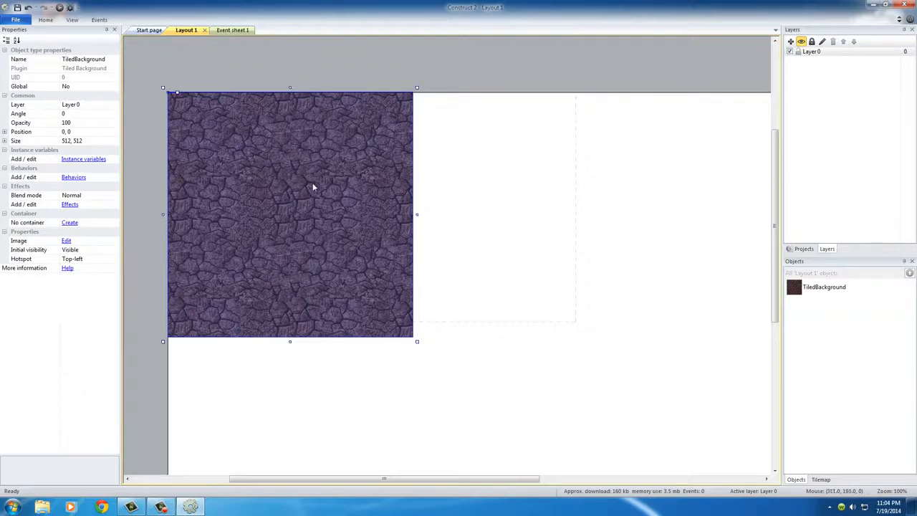
Copy the layout's size value from the layout properties
click(486, 68)
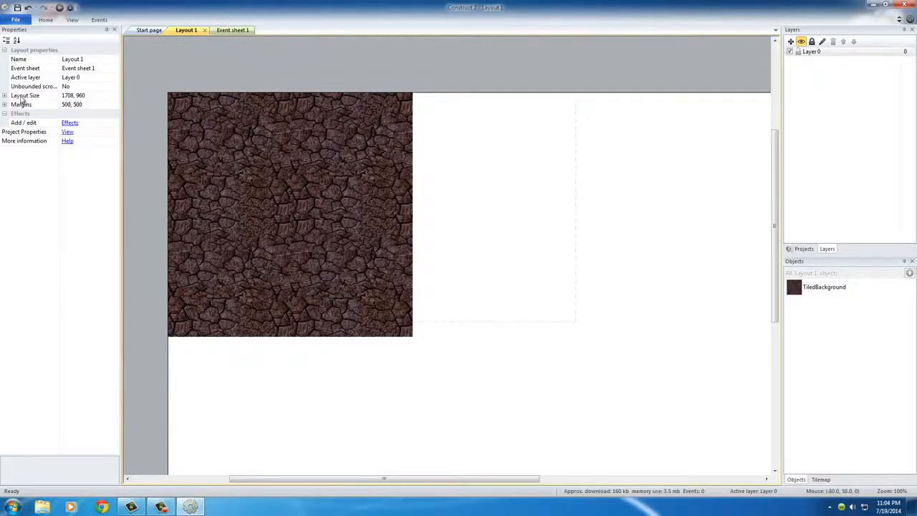
click(71, 97)
key(ctrl+c)
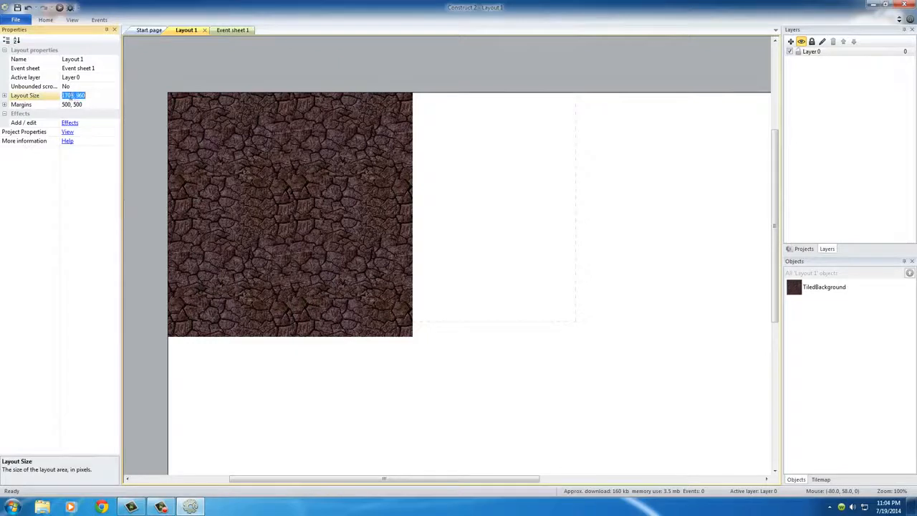
right_click(72, 98)
click(32, 128)
Set the tiled background's size to the copied layout size of 1708, 960 and deselect it
click(296, 183)
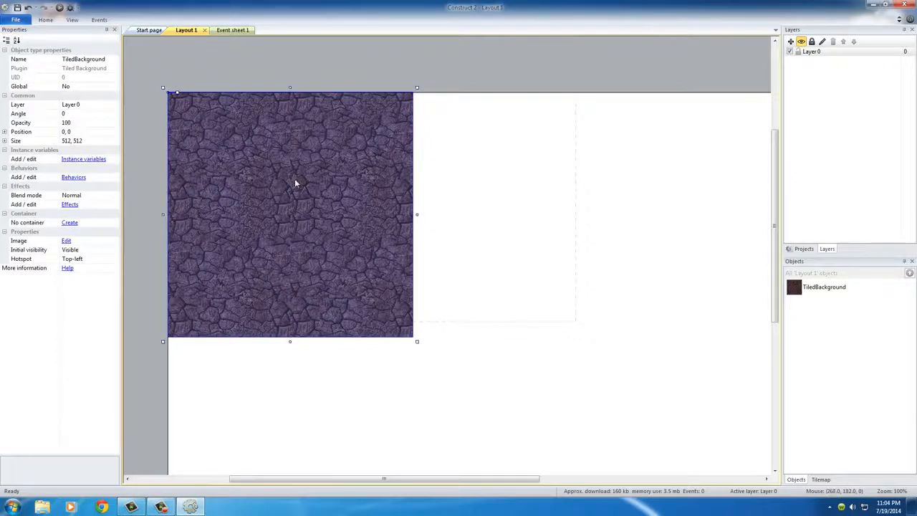
click(72, 141)
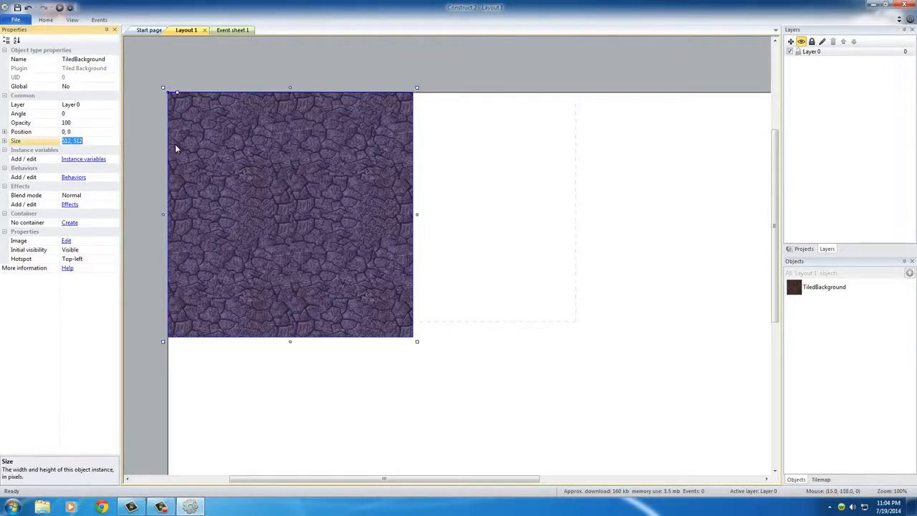
key(ctrl+v)
key(Return)
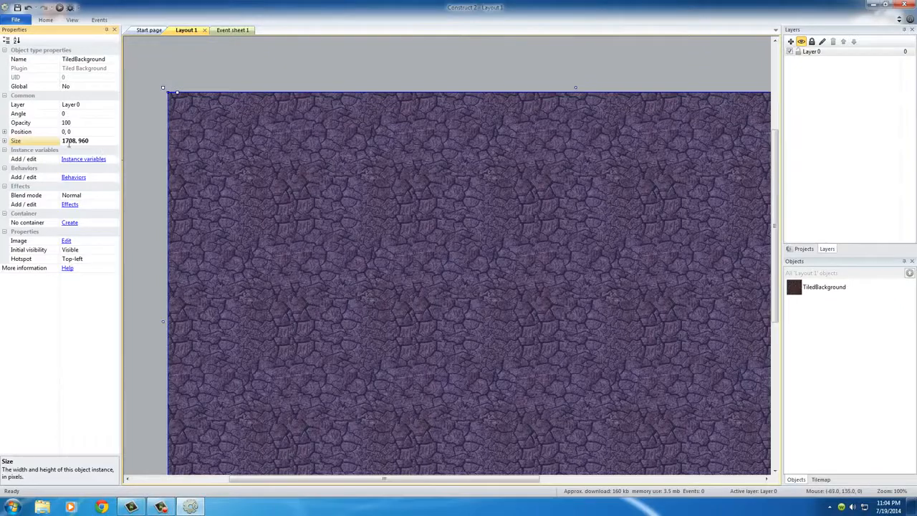
click(345, 73)
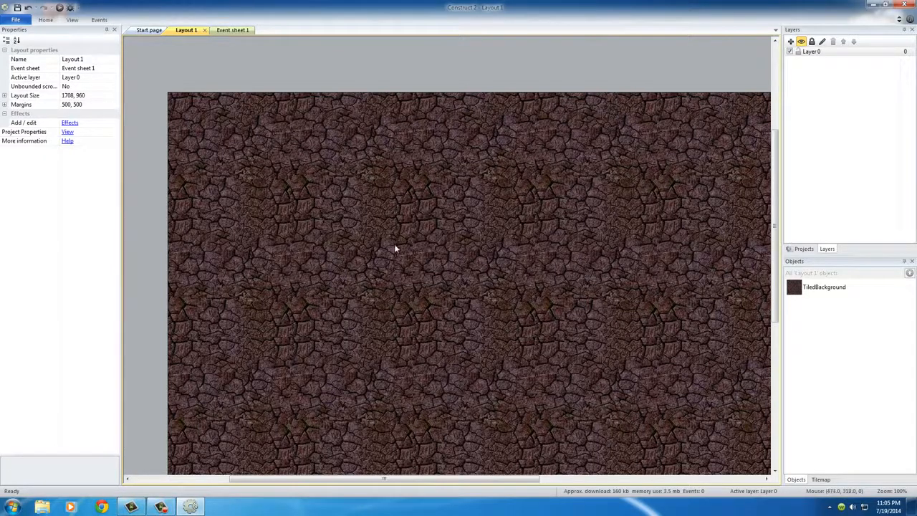
Check the tiled background's far edges and its overall coverage of the layout
drag(380, 482, 532, 483)
scroll(533, 404, down, 3)
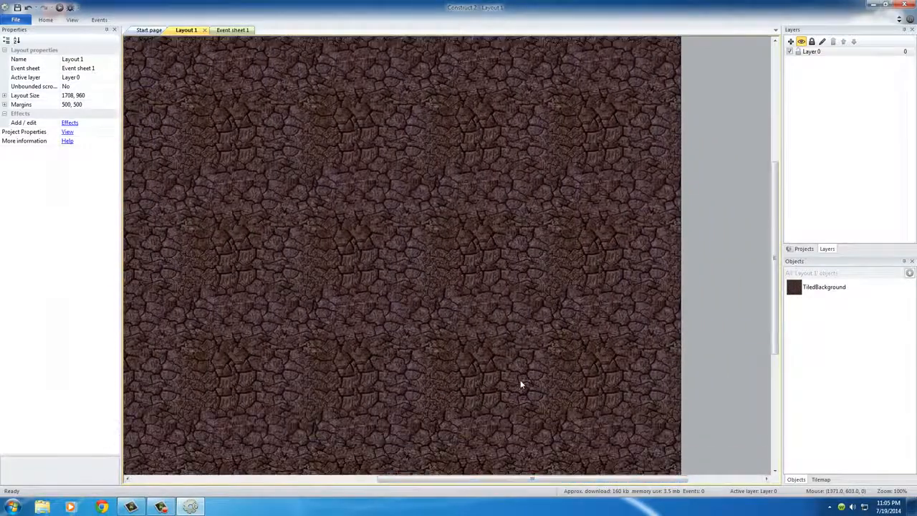
scroll(521, 385, down, 2)
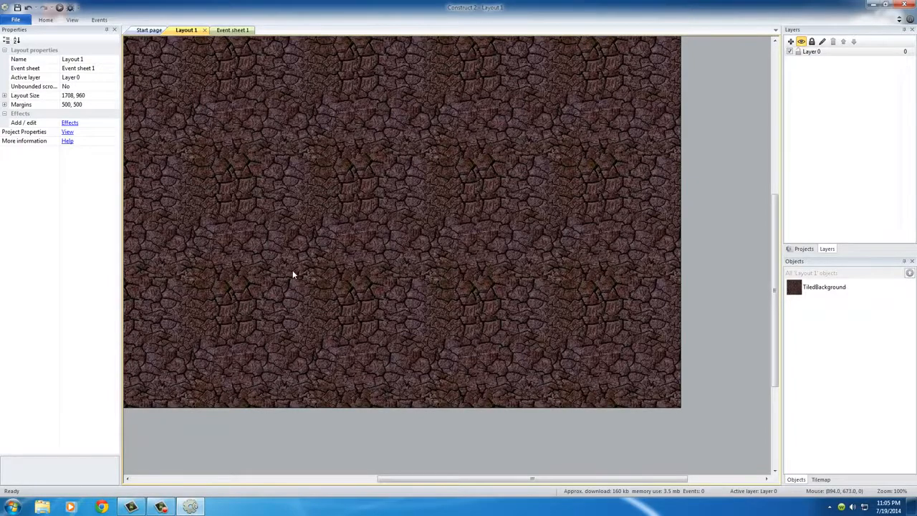
ctrl+scroll(292, 272, down, 3)
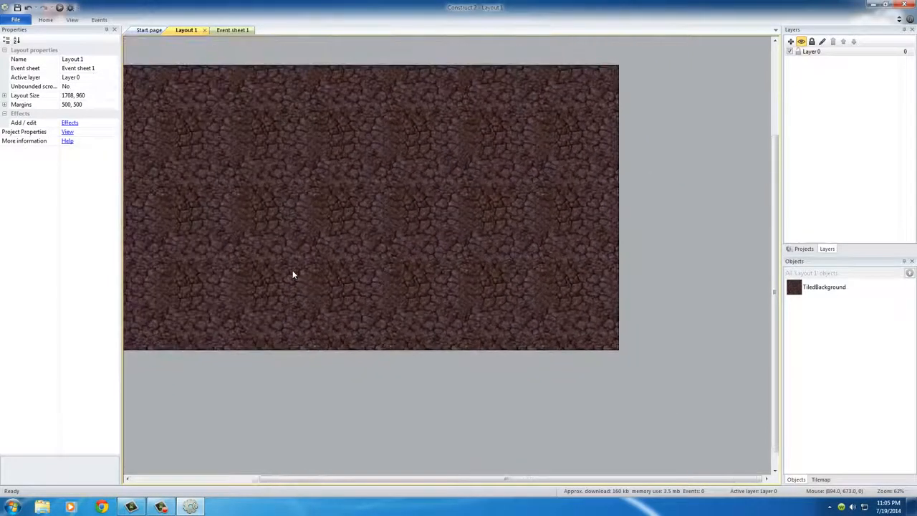
ctrl+scroll(293, 273, down, 2)
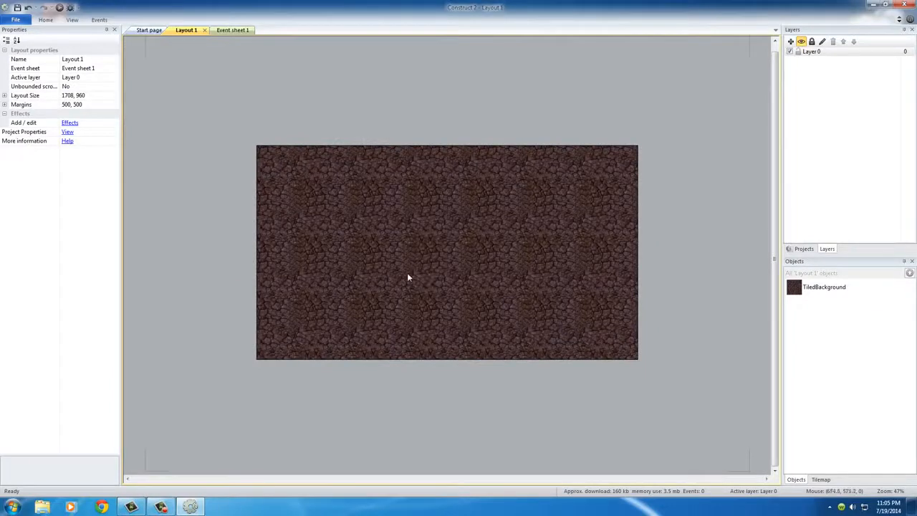
Inspect the tiled background's stone texture up close and from afar, including the area around the layout's upper-left corner
ctrl+scroll(391, 286, up, 7)
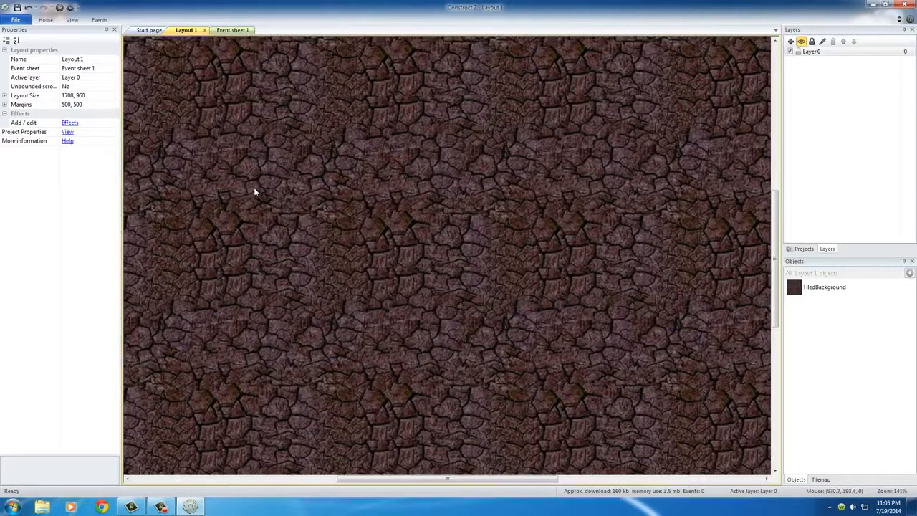
middle_drag(237, 176, 581, 347)
middle_drag(453, 249, 360, 265)
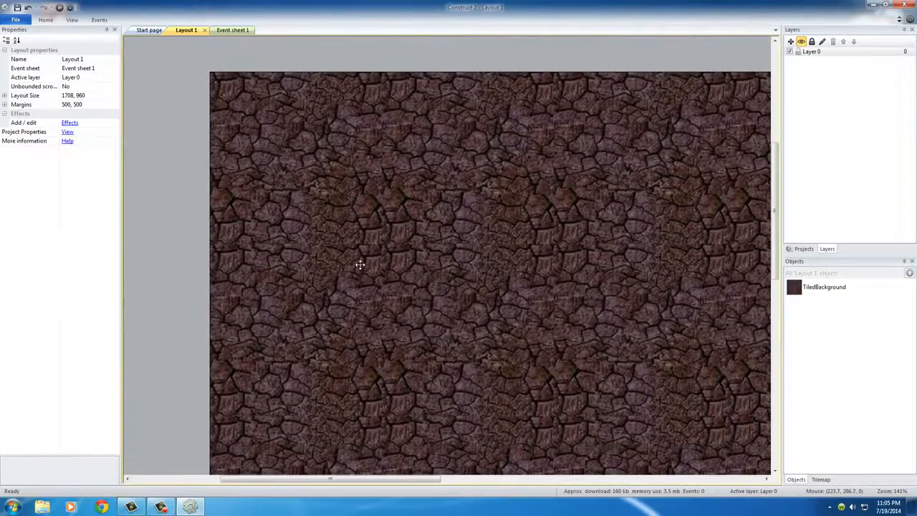
middle_drag(547, 318, 516, 308)
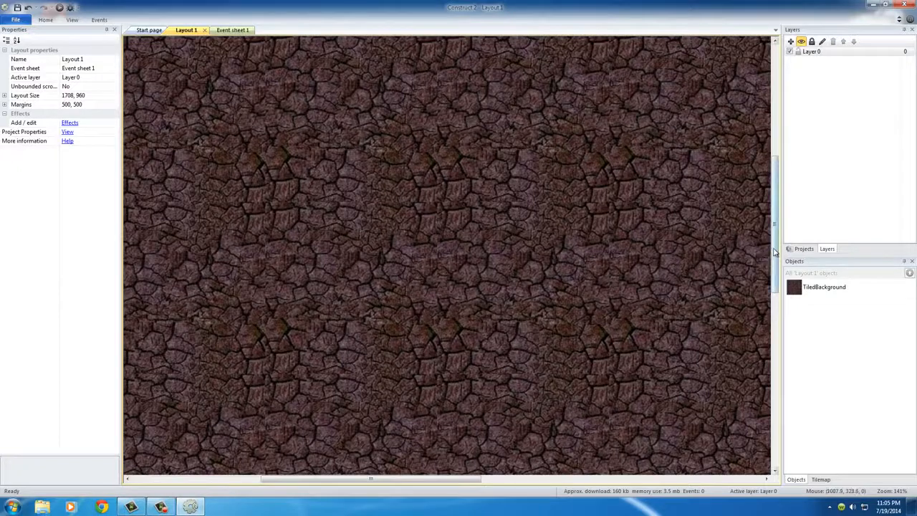
mouse_move(775, 252)
mouse_down()
mouse_move(774, 237)
mouse_move(775, 256)
mouse_up()
drag(442, 479, 406, 480)
scroll(506, 366, up, 2)
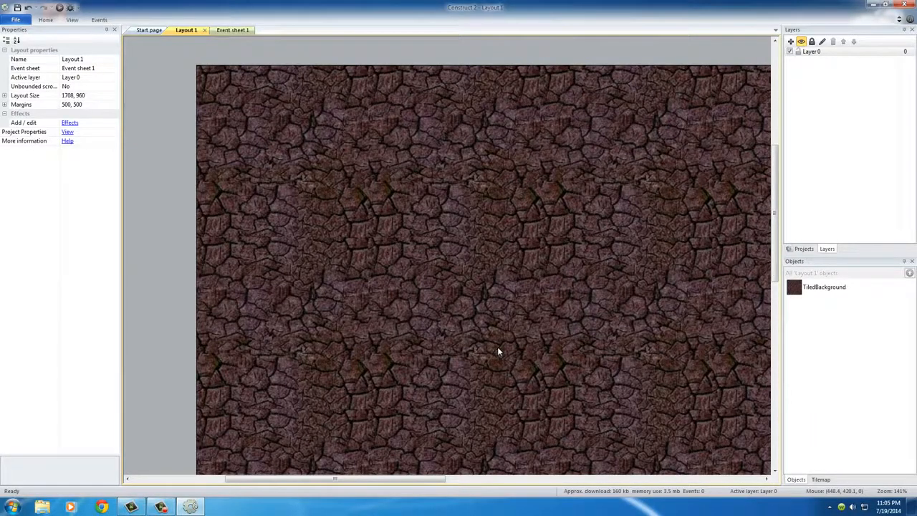
ctrl+scroll(498, 346, down, 2)
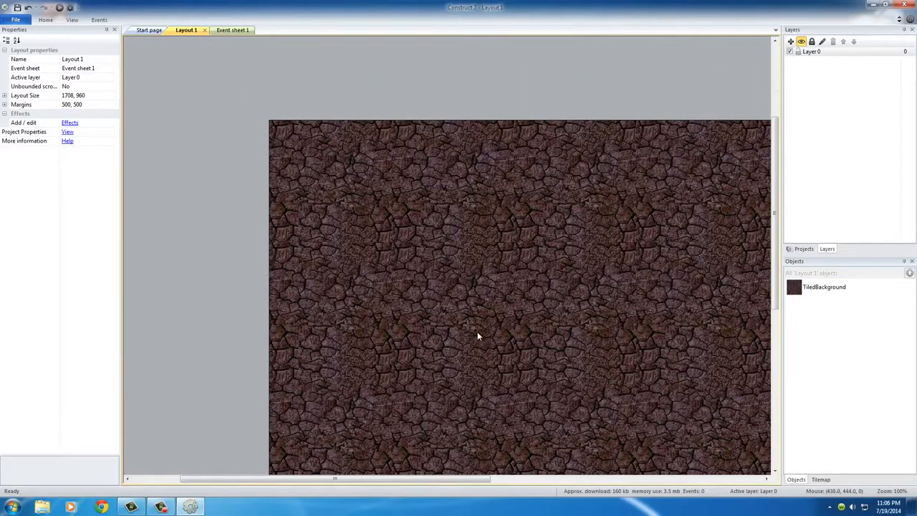
ctrl+scroll(477, 334, down, 4)
ctrl+scroll(469, 337, up, 10)
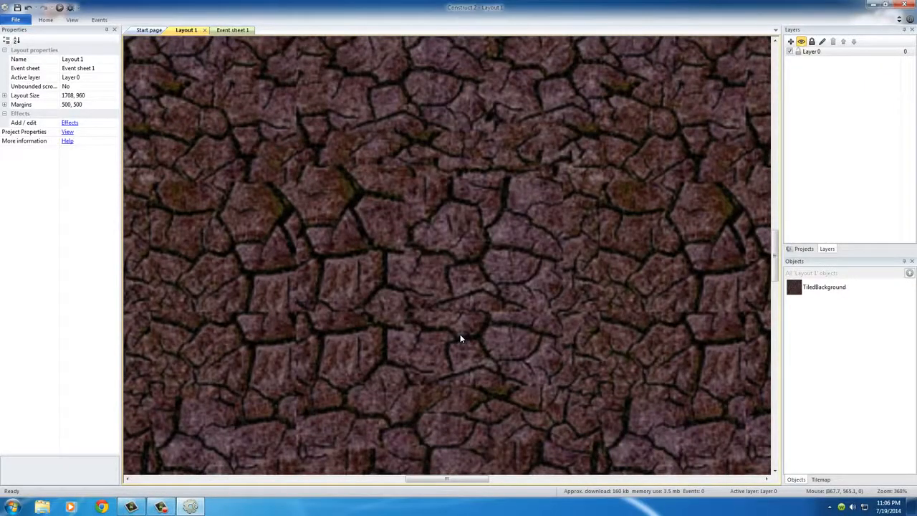
ctrl+scroll(460, 334, down, 4)
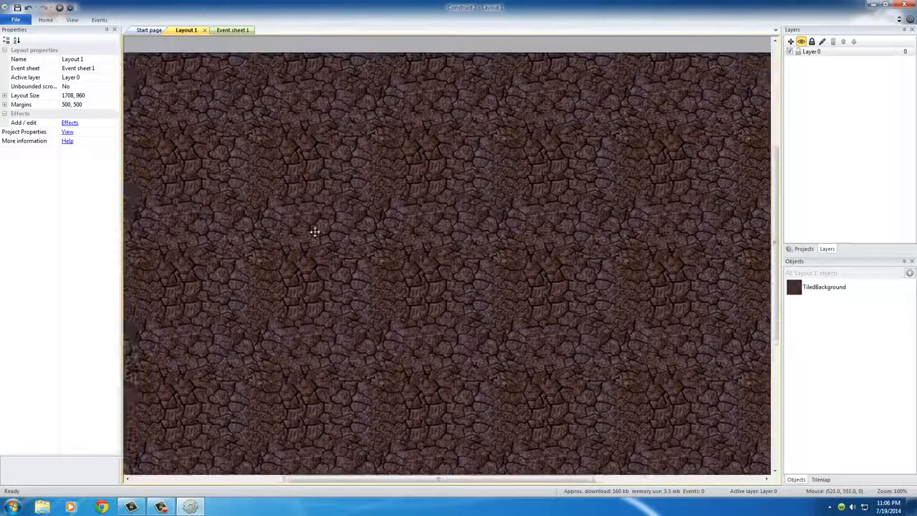
ctrl+scroll(467, 272, down, 2)
ctrl+scroll(412, 241, up, 2)
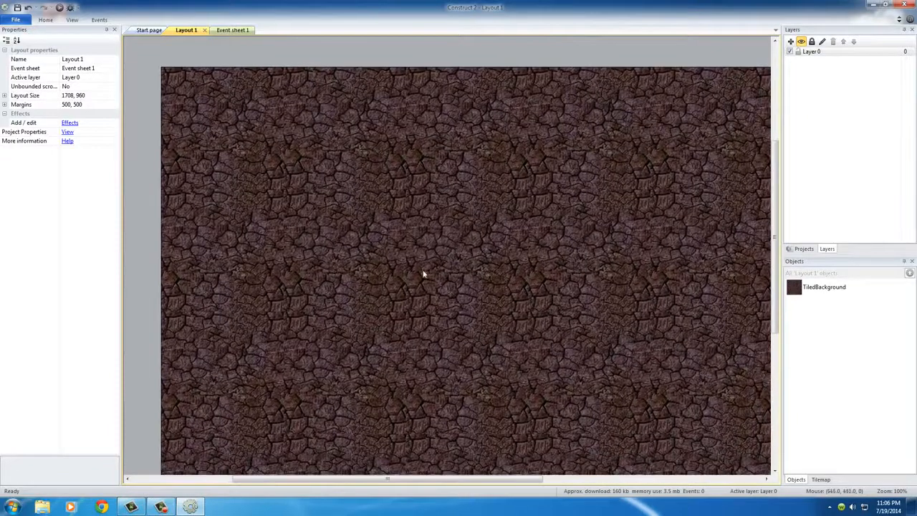